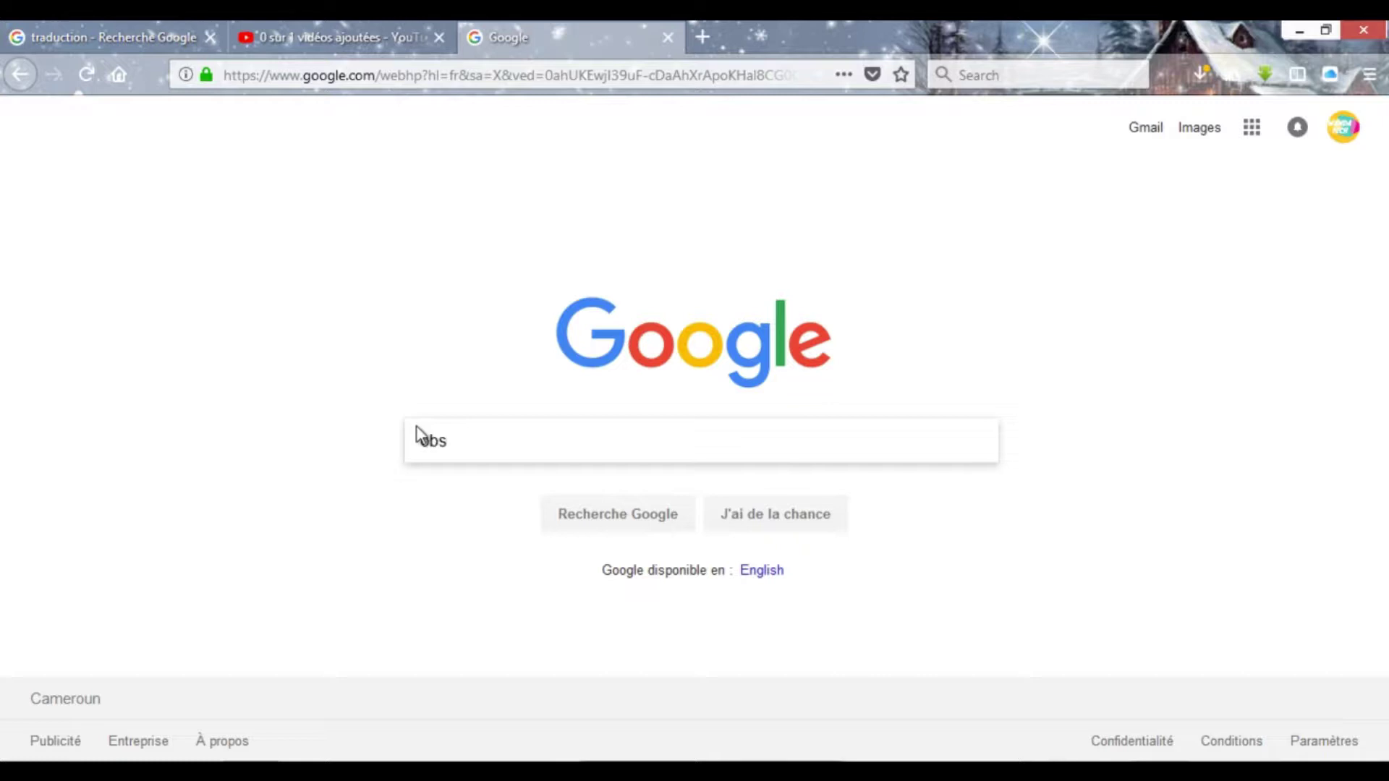
Search Google for obs, open the Download OBS Studio page on obsproject.com and examine the Windows installer options
key("Return")
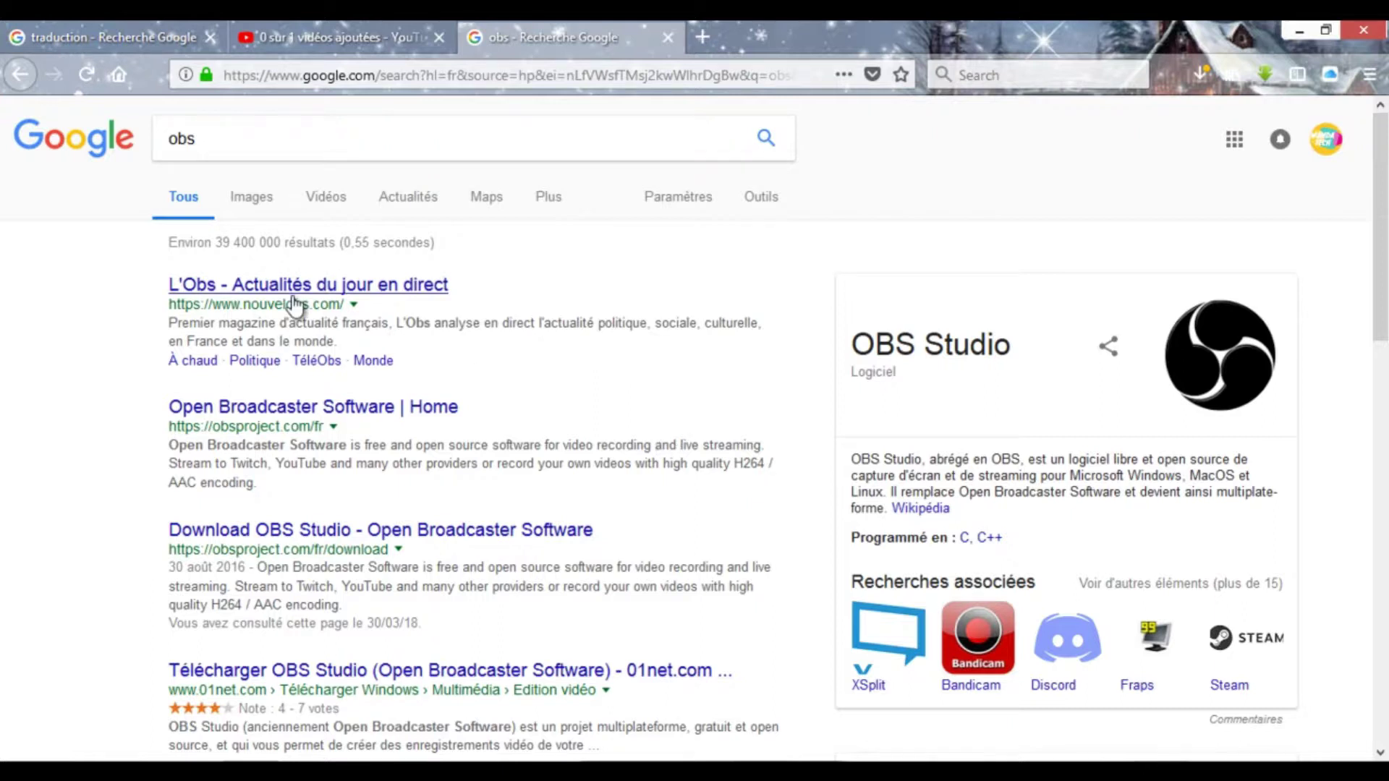
left_click(293, 535)
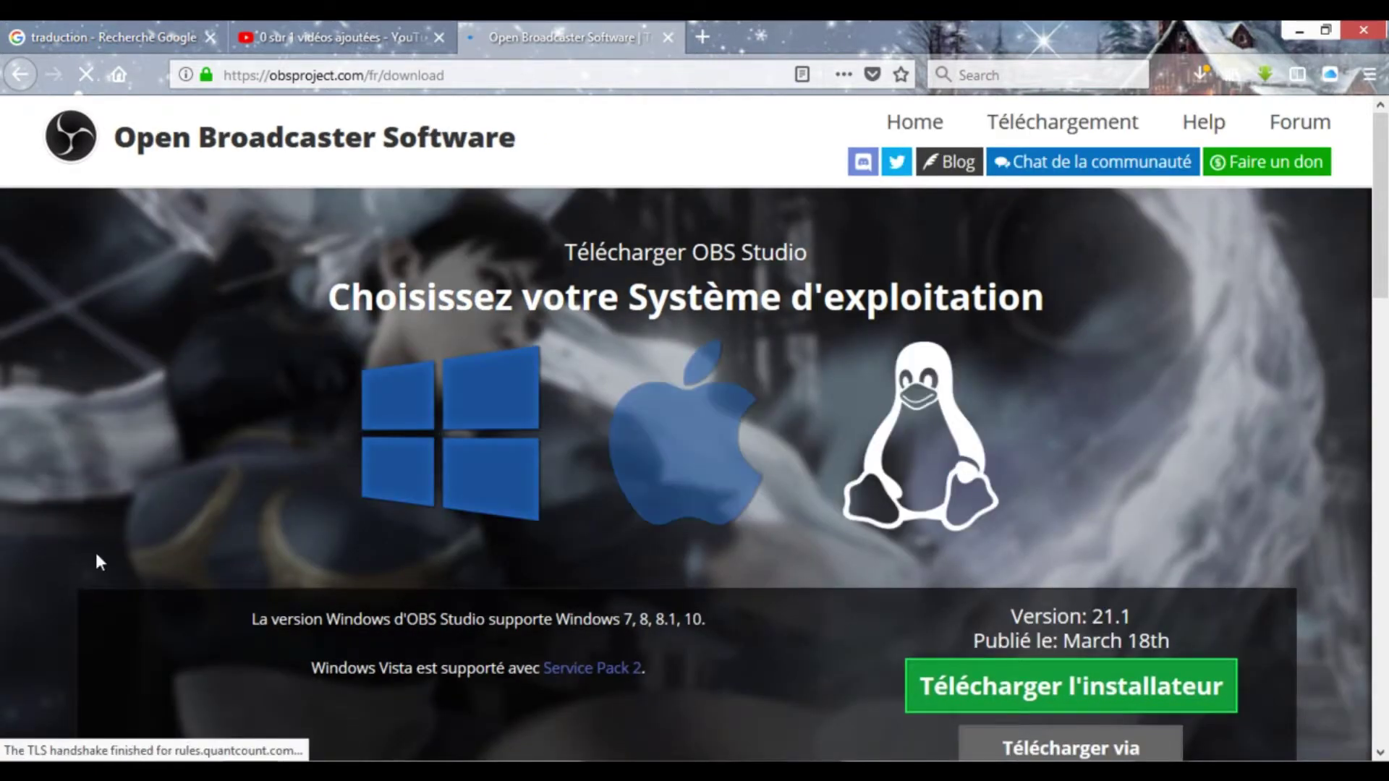
scroll(94, 550, "down", 2)
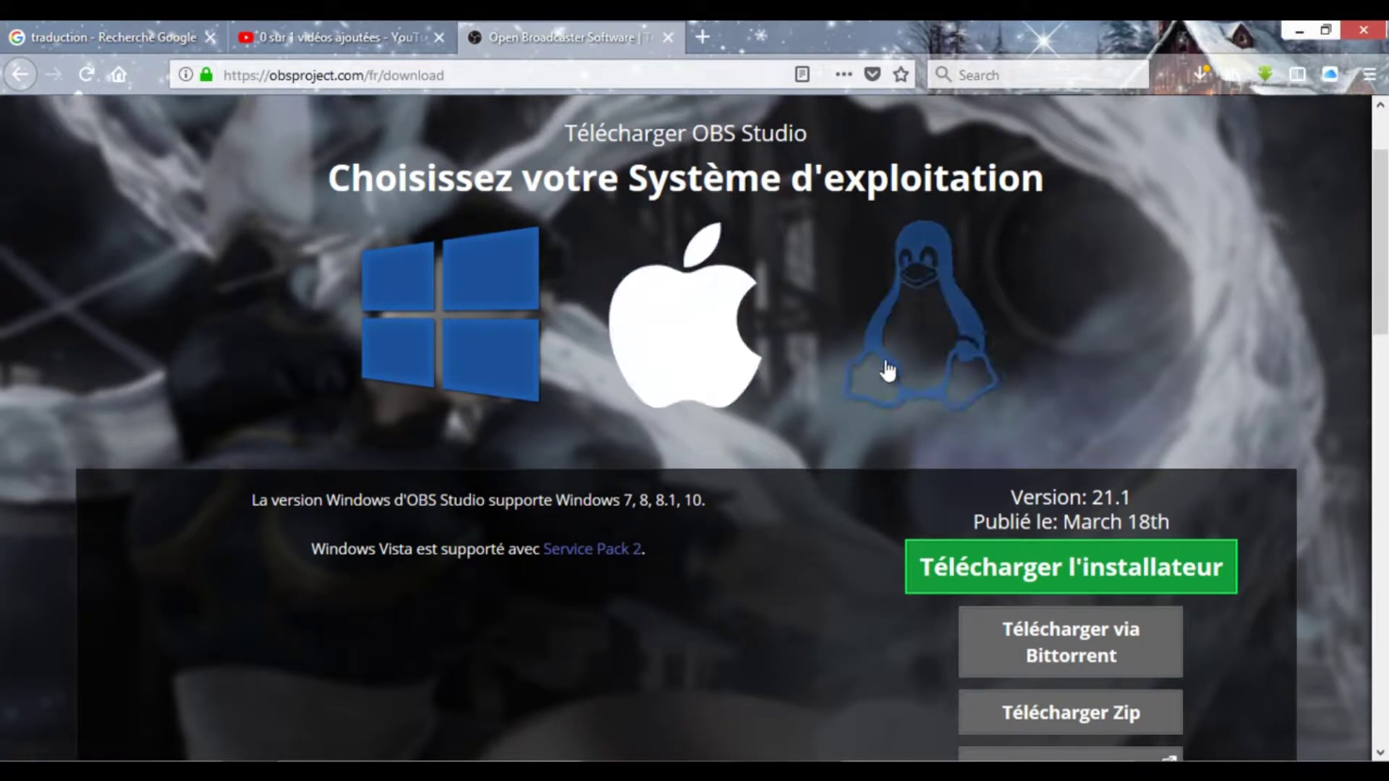
left_click_drag(1385, 242, 1365, 330)
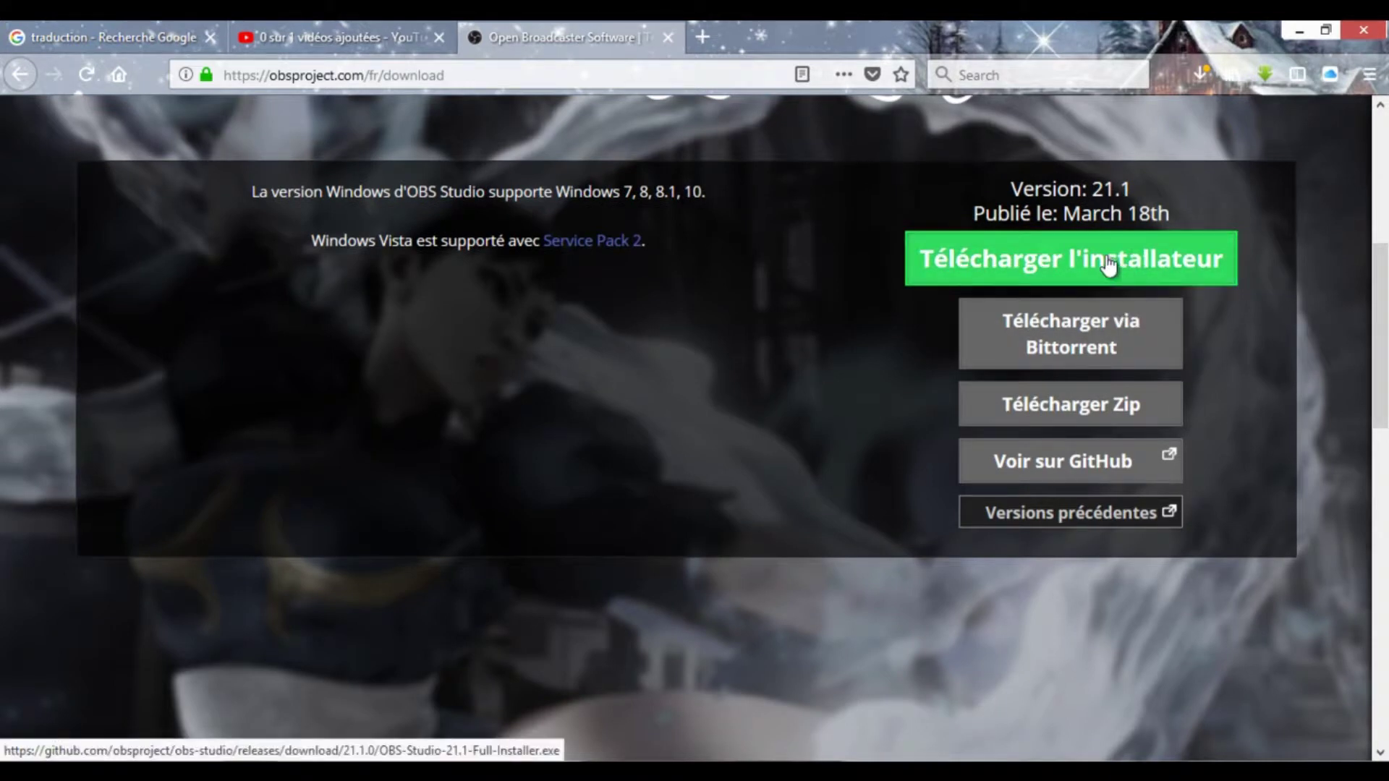
left_click_drag(1383, 326, 1385, 181)
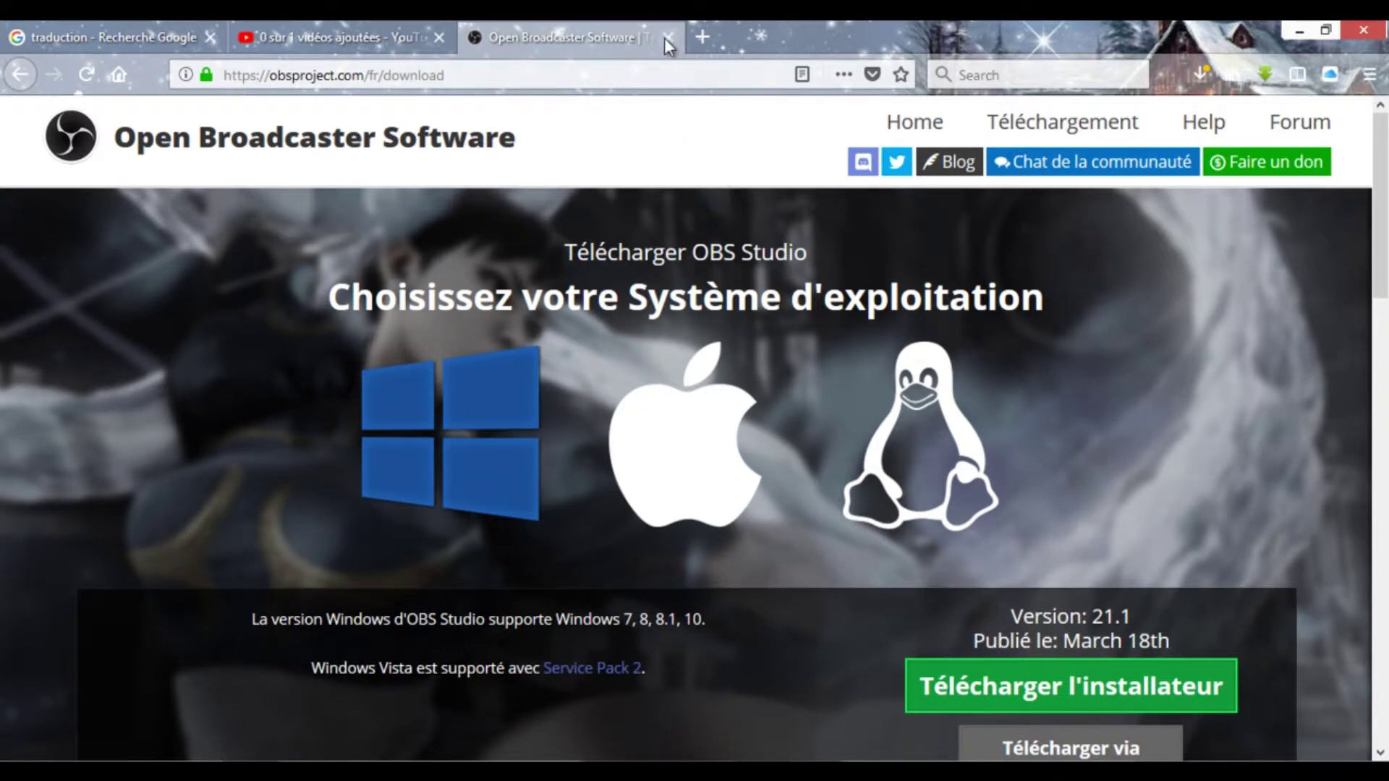
Minimise the browser, search the computer for OBS and launch OBS Studio (64bit)
left_click(1296, 35)
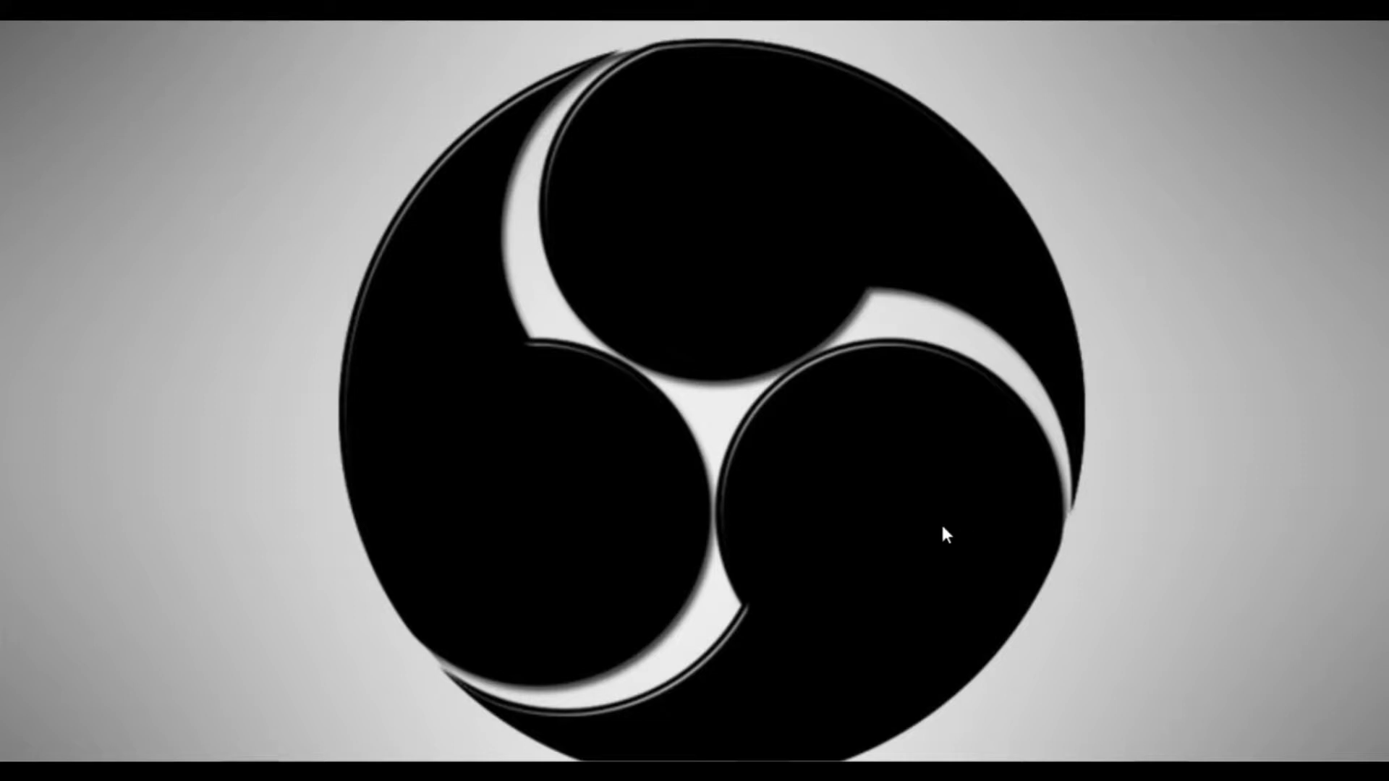
key("super")
type("lo")
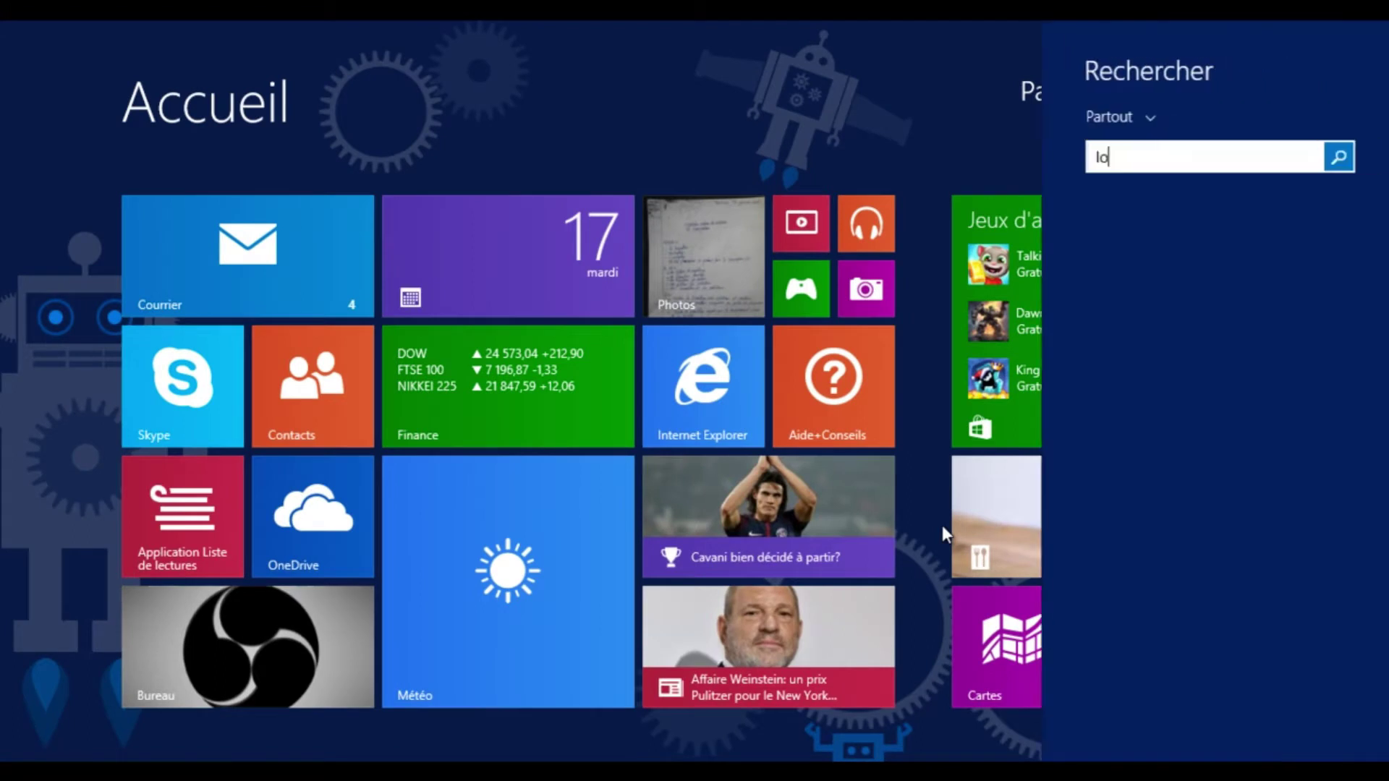
key("BackSpace")
key("BackSpace")
key("BackSpace")
type("obS Studio (64bit")
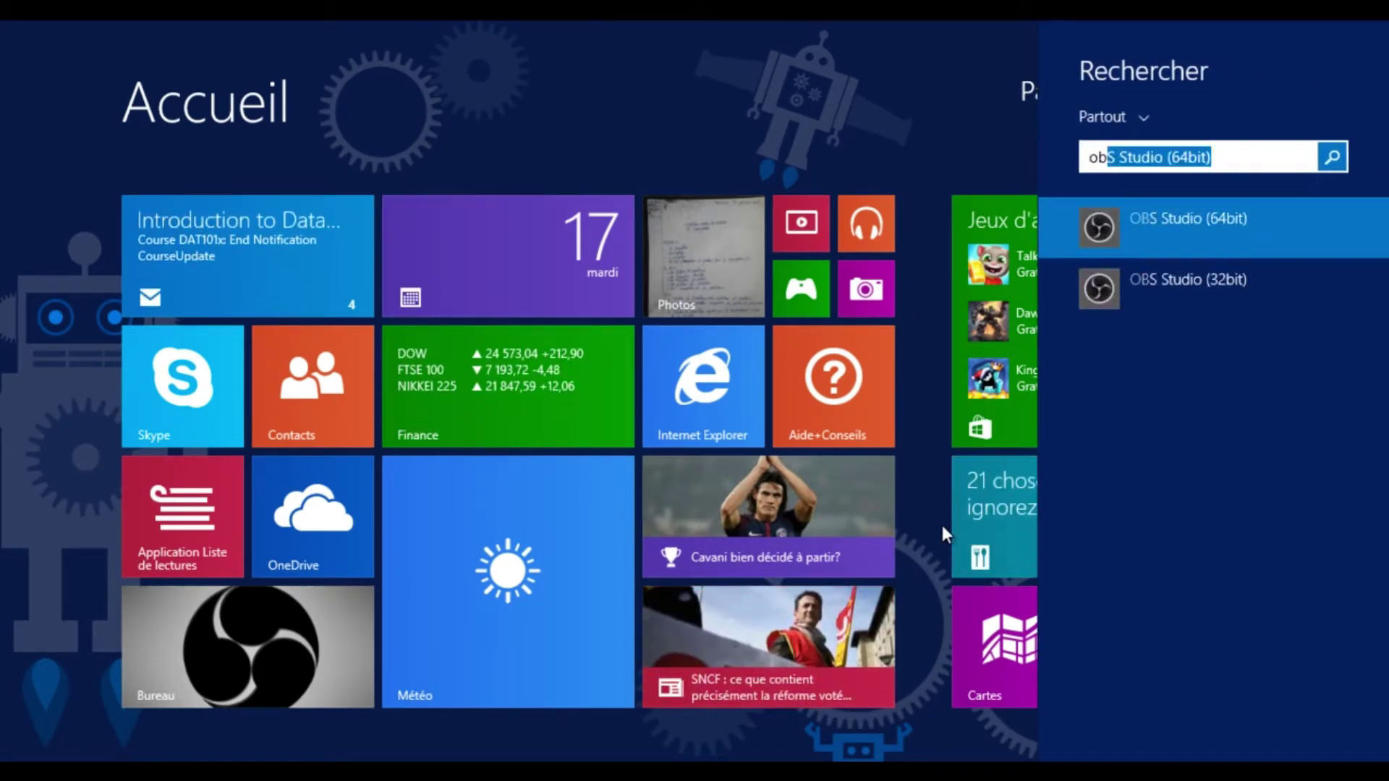
left_click(1173, 213)
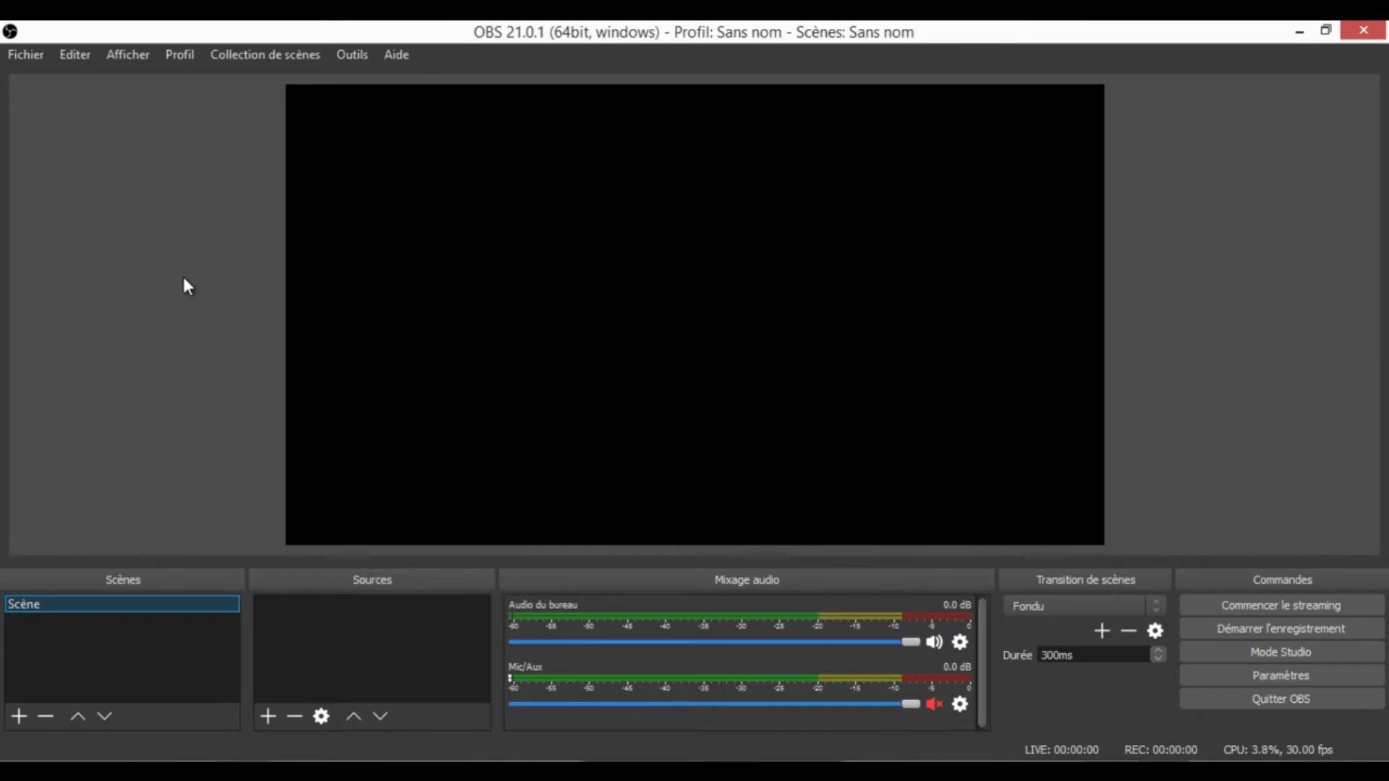
left_click(30, 58)
left_click(25, 60)
left_click(26, 58)
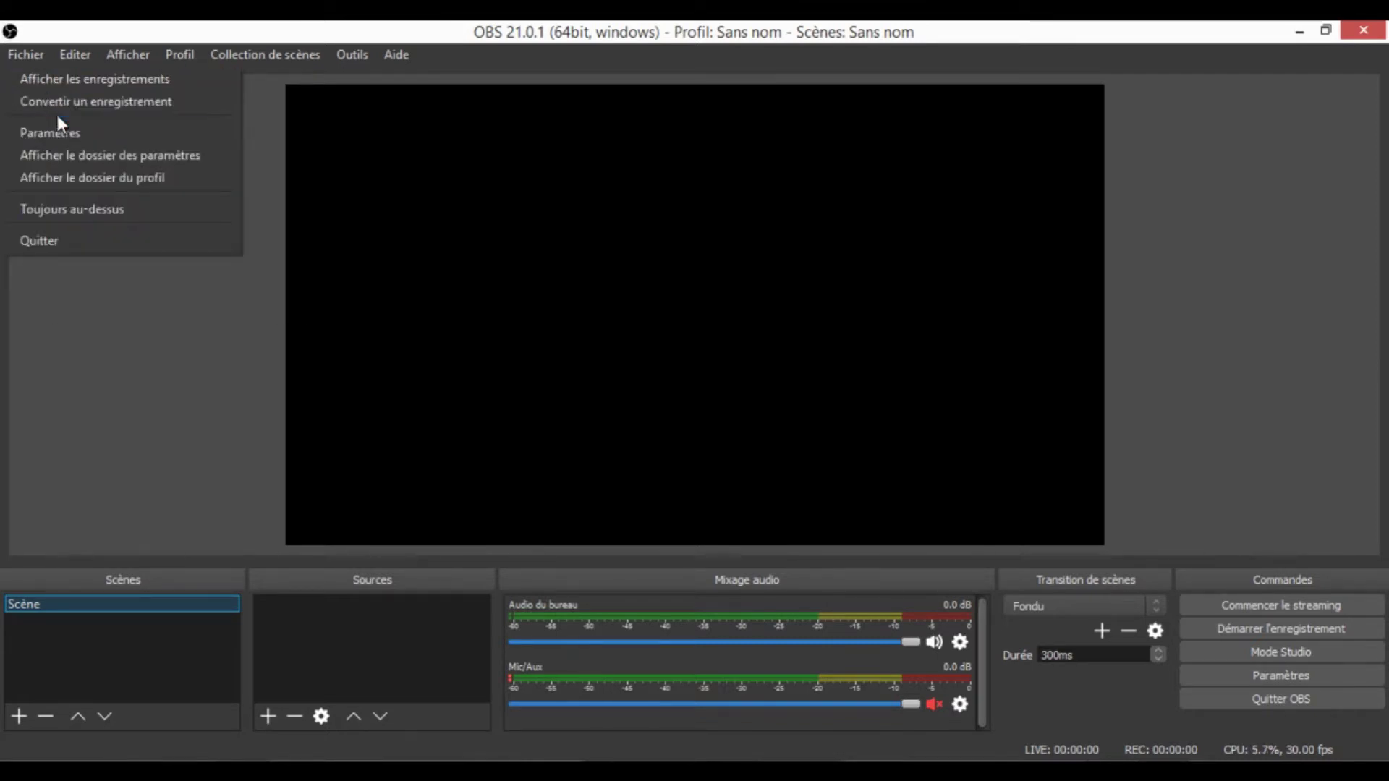
mouse_move(72, 49)
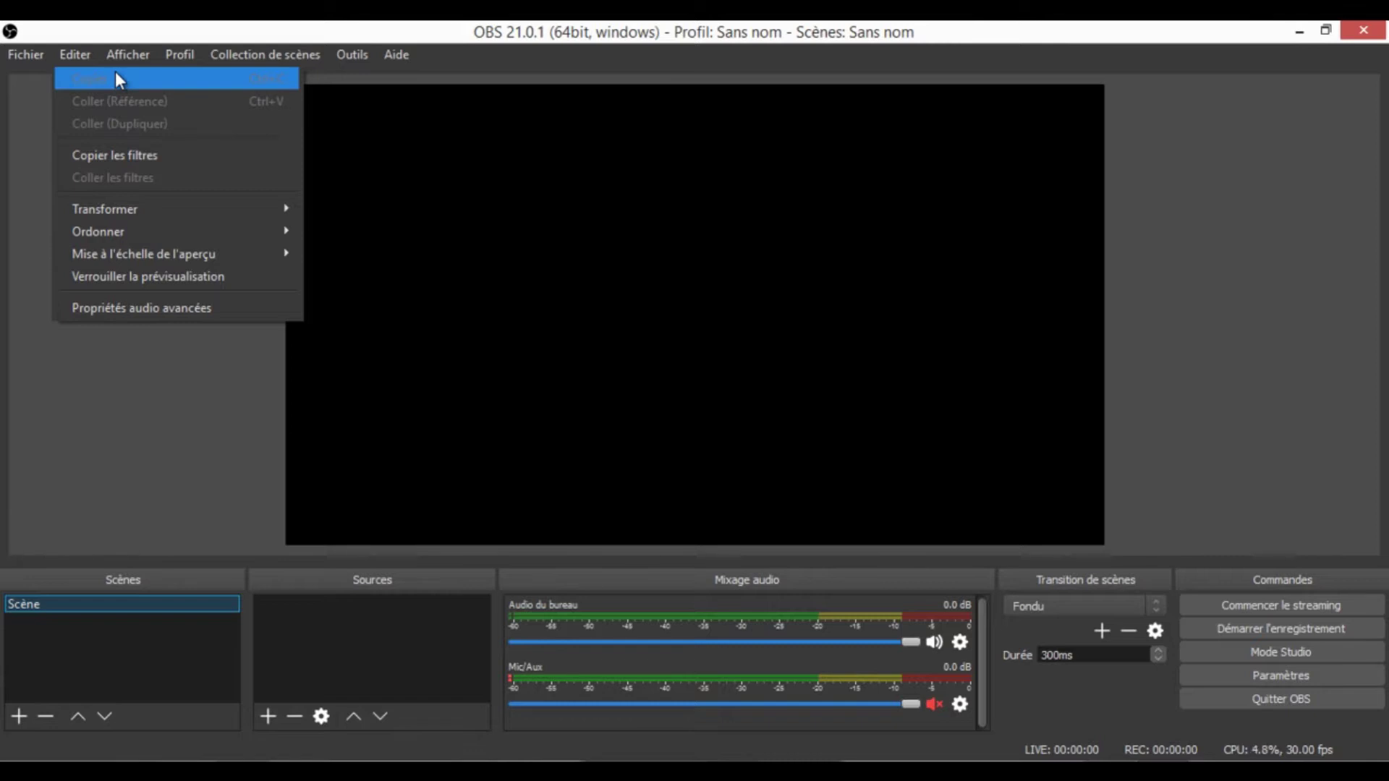
mouse_move(283, 56)
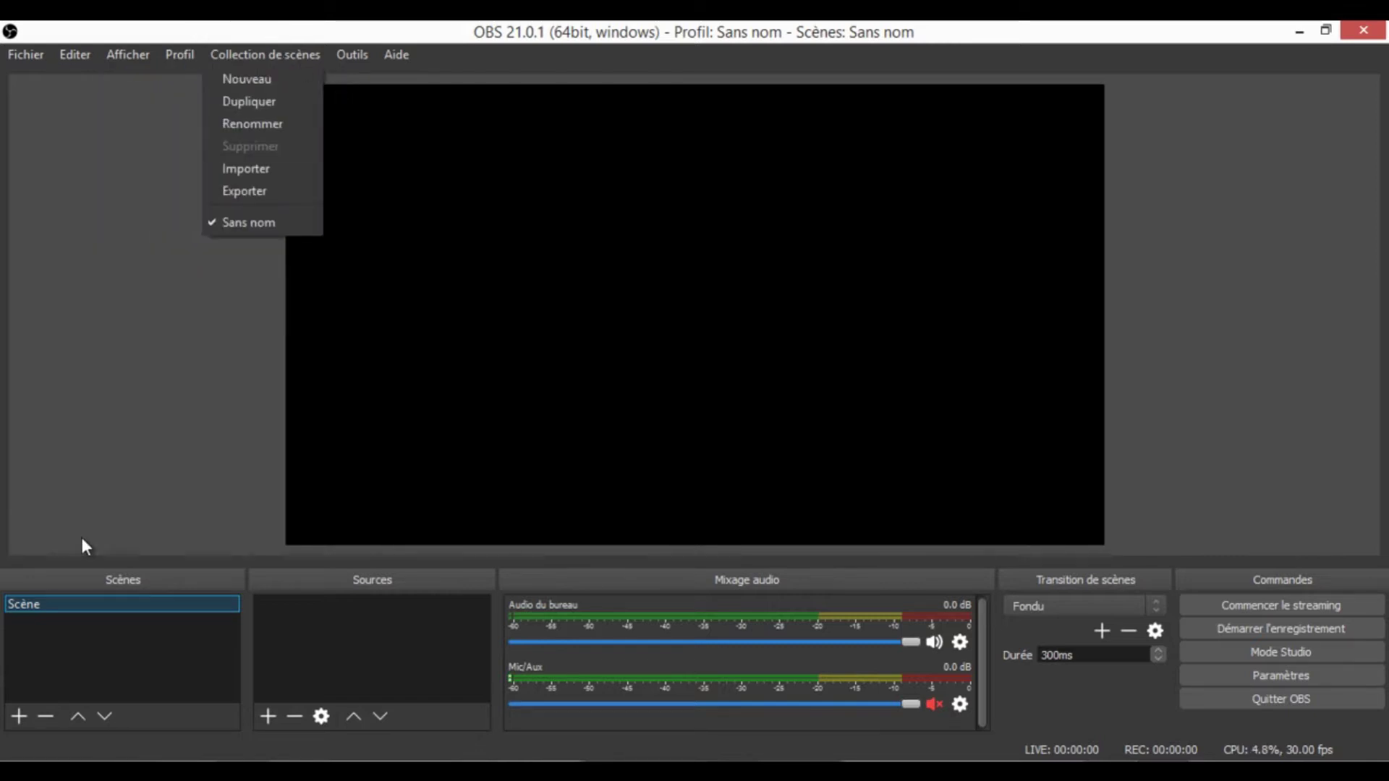
left_click(64, 692)
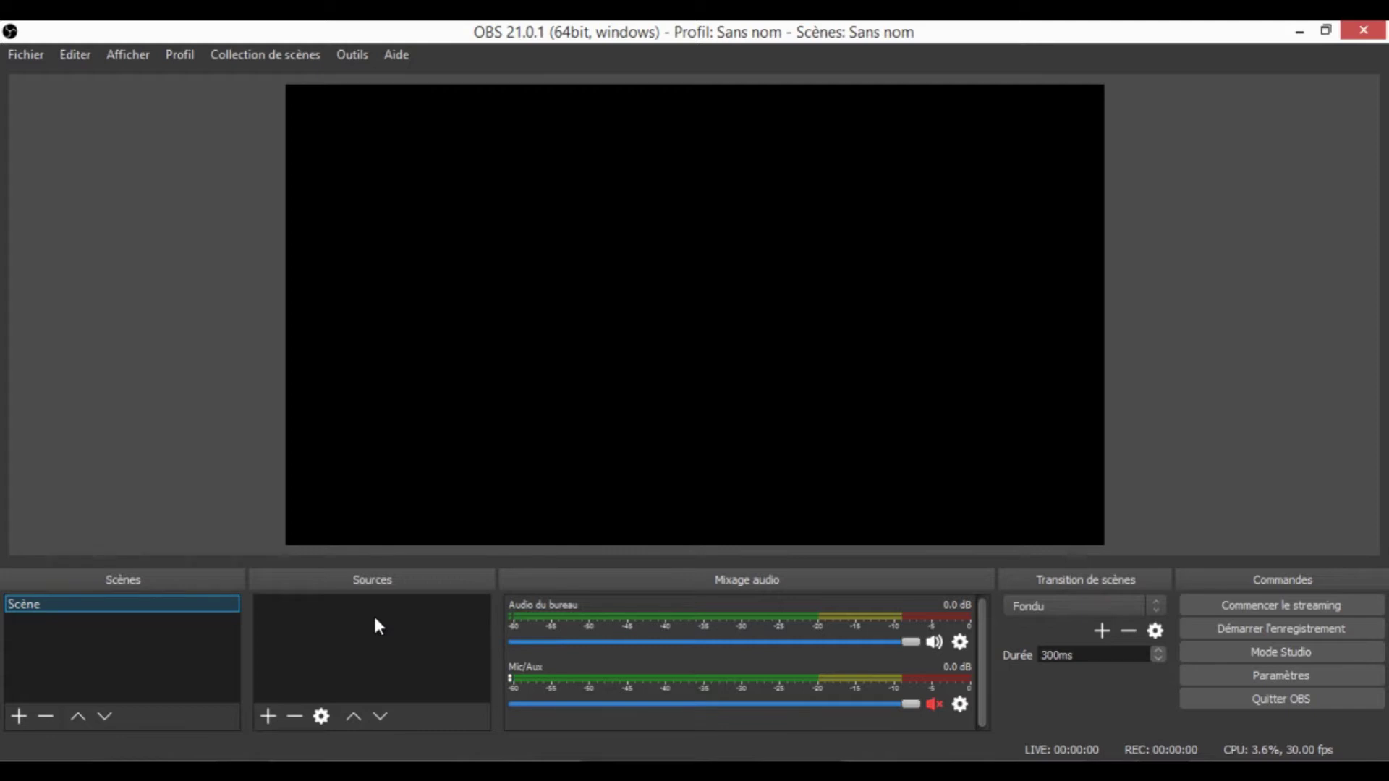
Add a new Capture d'écran source named ecran1 to the scene
left_click(266, 716)
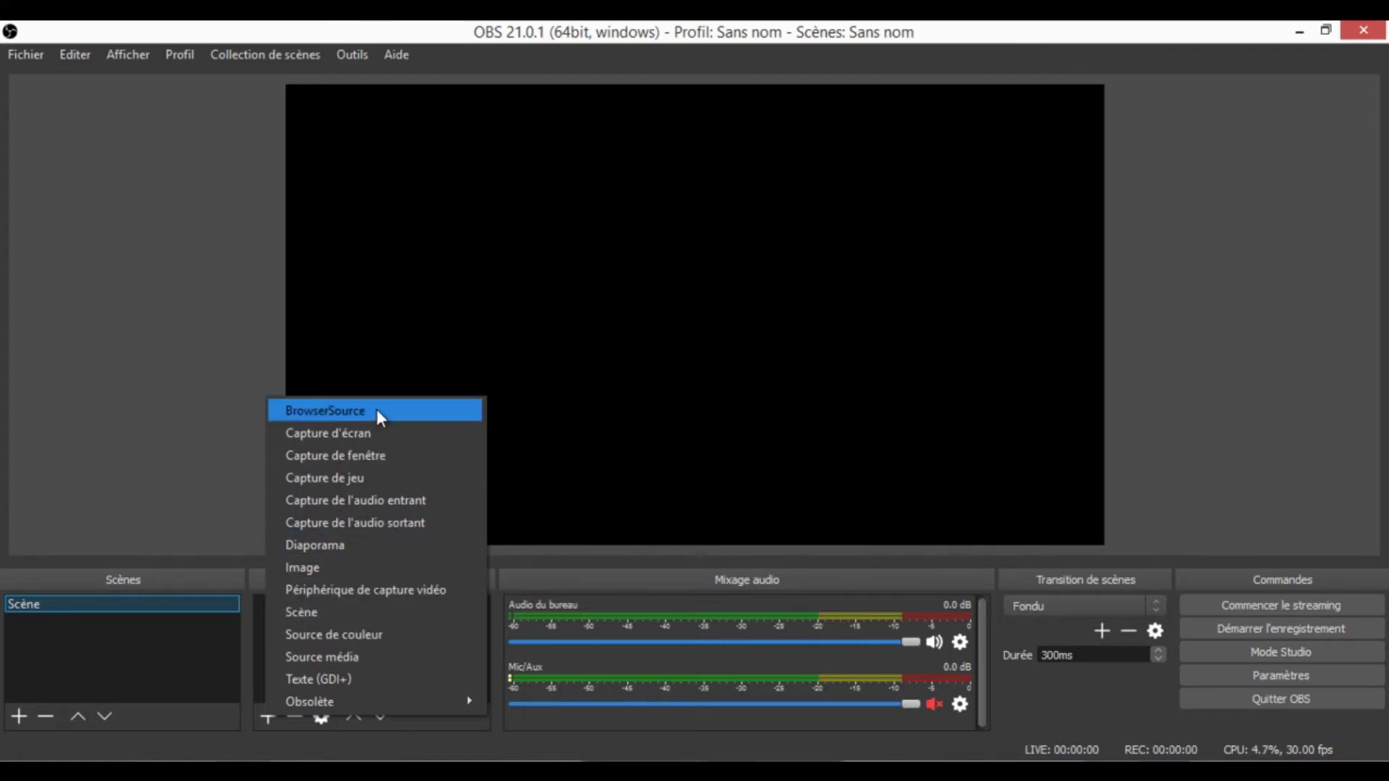
mouse_move(348, 699)
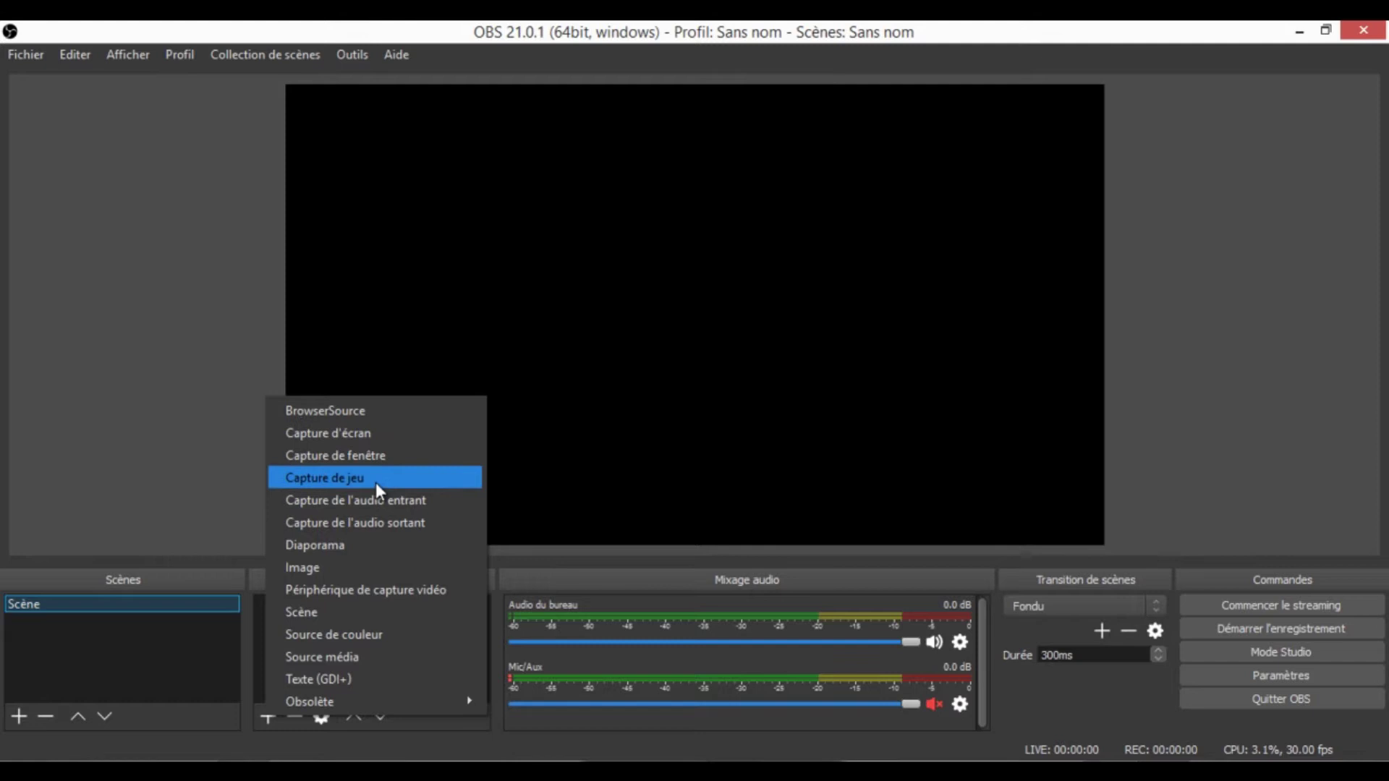
left_click(390, 434)
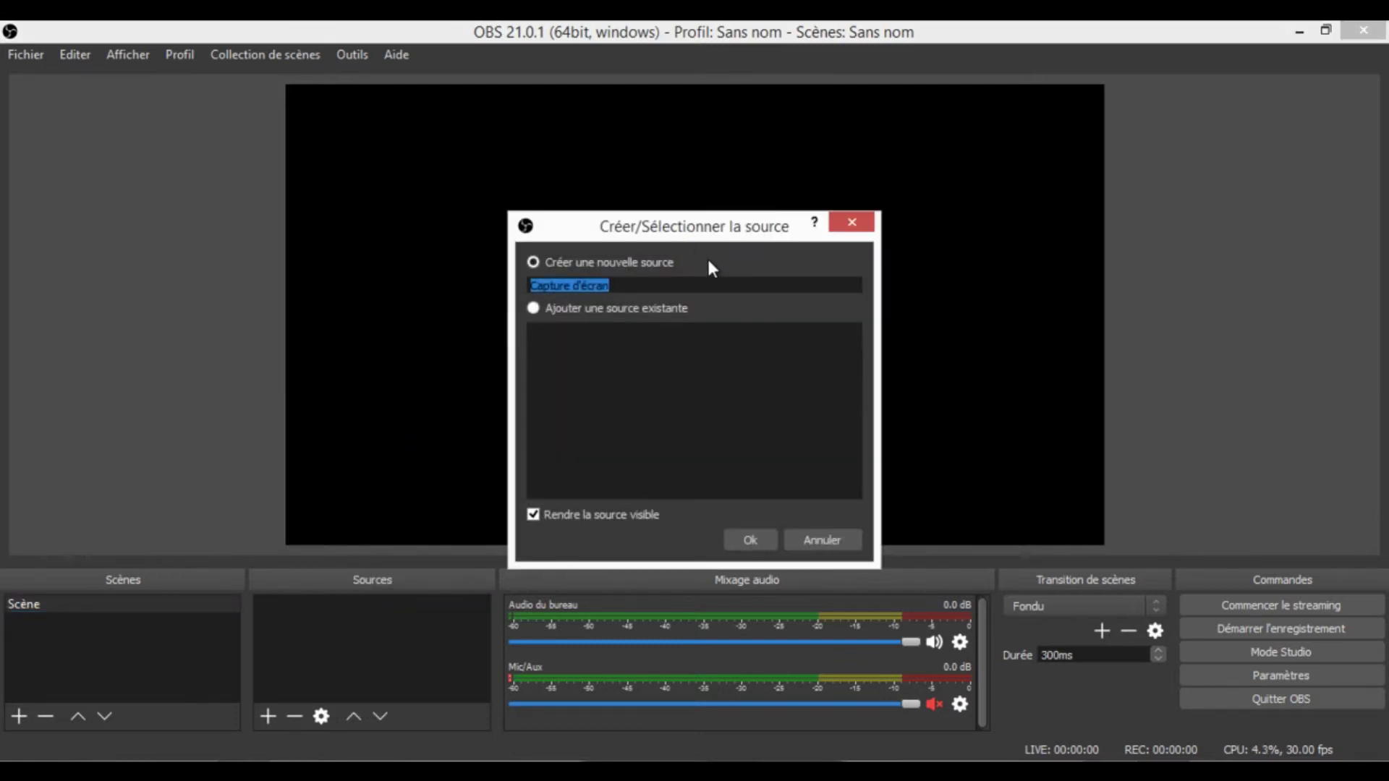
type("a")
key("BackSpace")
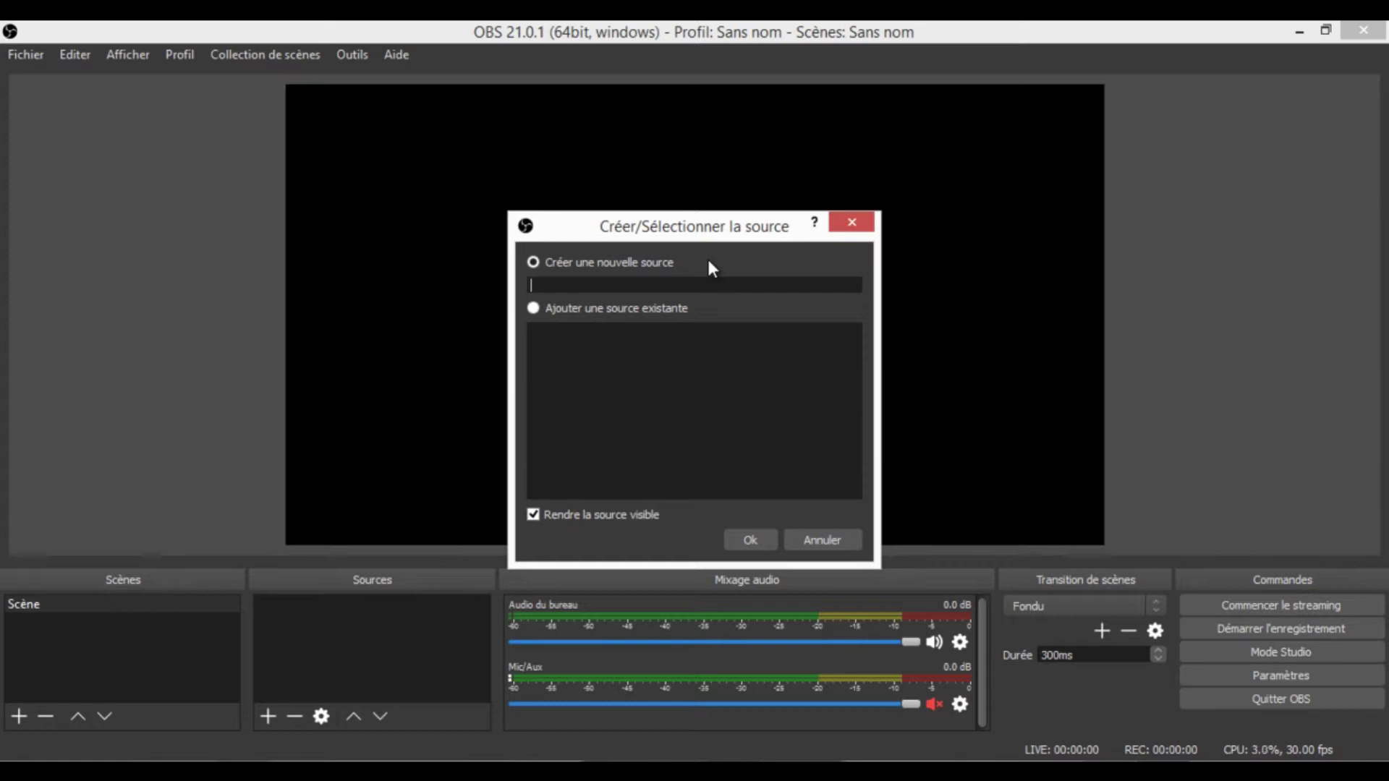
type("pa")
key("BackSpace")
key("BackSpace")
type("eran")
key("Left")
key("Left")
type("c")
key("Right")
key("Right")
key("Right")
type("1")
key("Return")
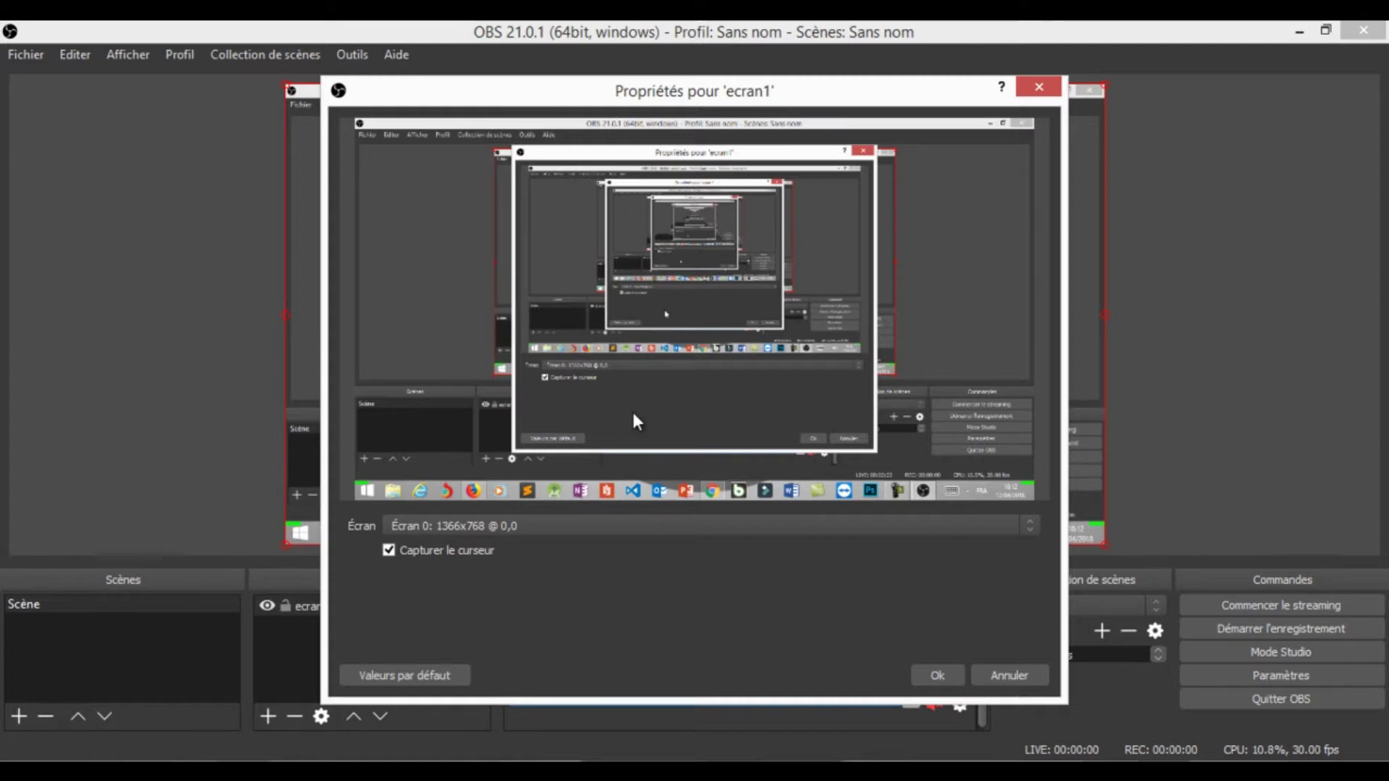
Accept the ecran1 properties with Écran 0: 1366x768 @ 0,0 as the captured display and cursor capture enabled
key("super")
key("super")
left_click(511, 522)
left_click(511, 522)
left_click(934, 677)
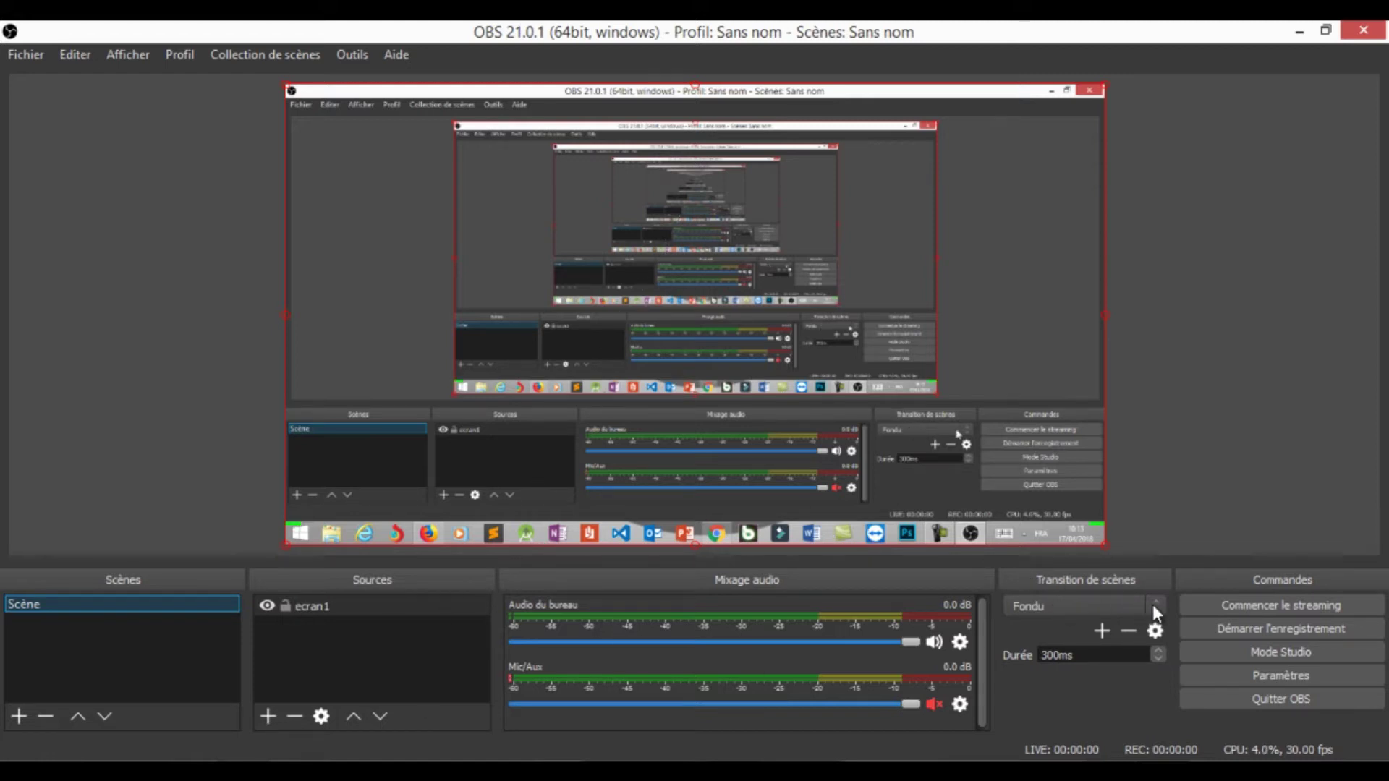
Examine the Flux settings with the available streaming services and the Général settings, and close the settings without changes
left_click(1238, 677)
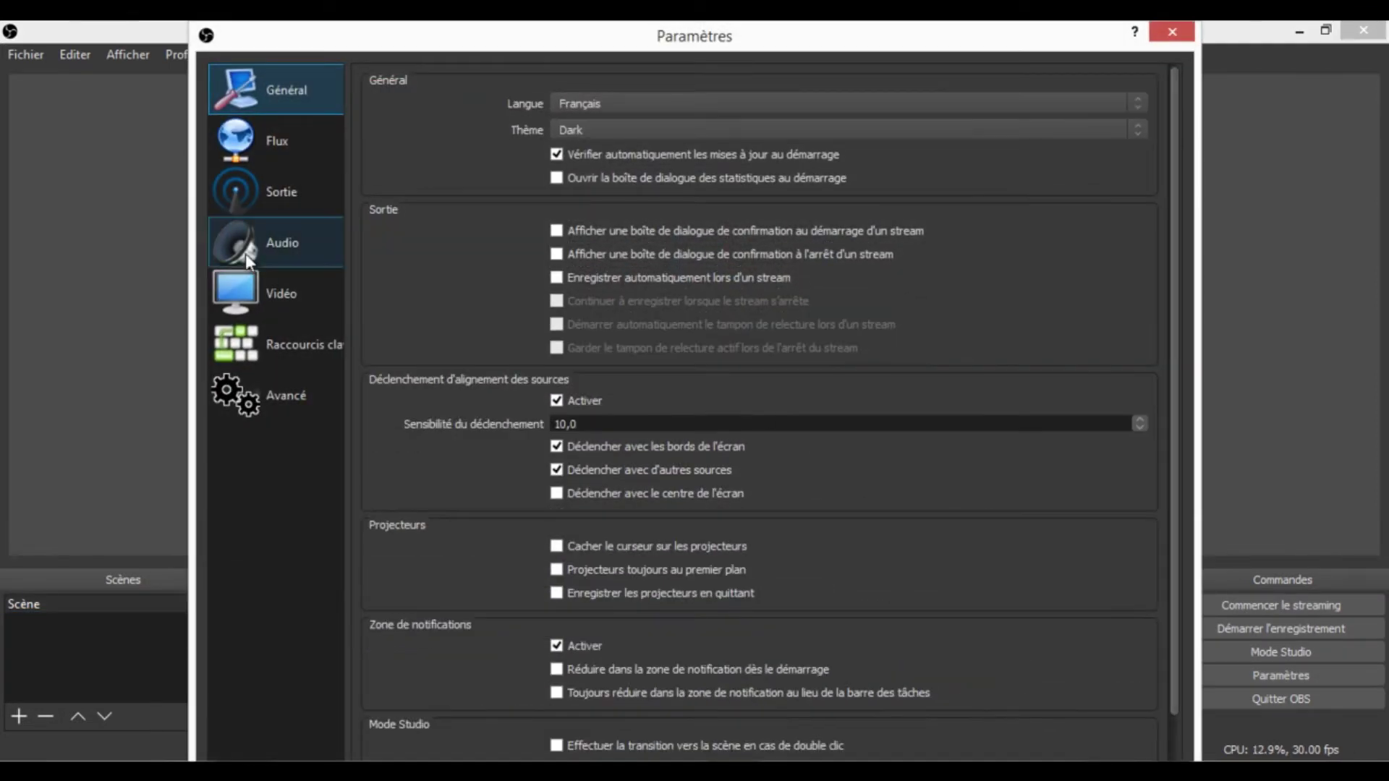
left_click(260, 154)
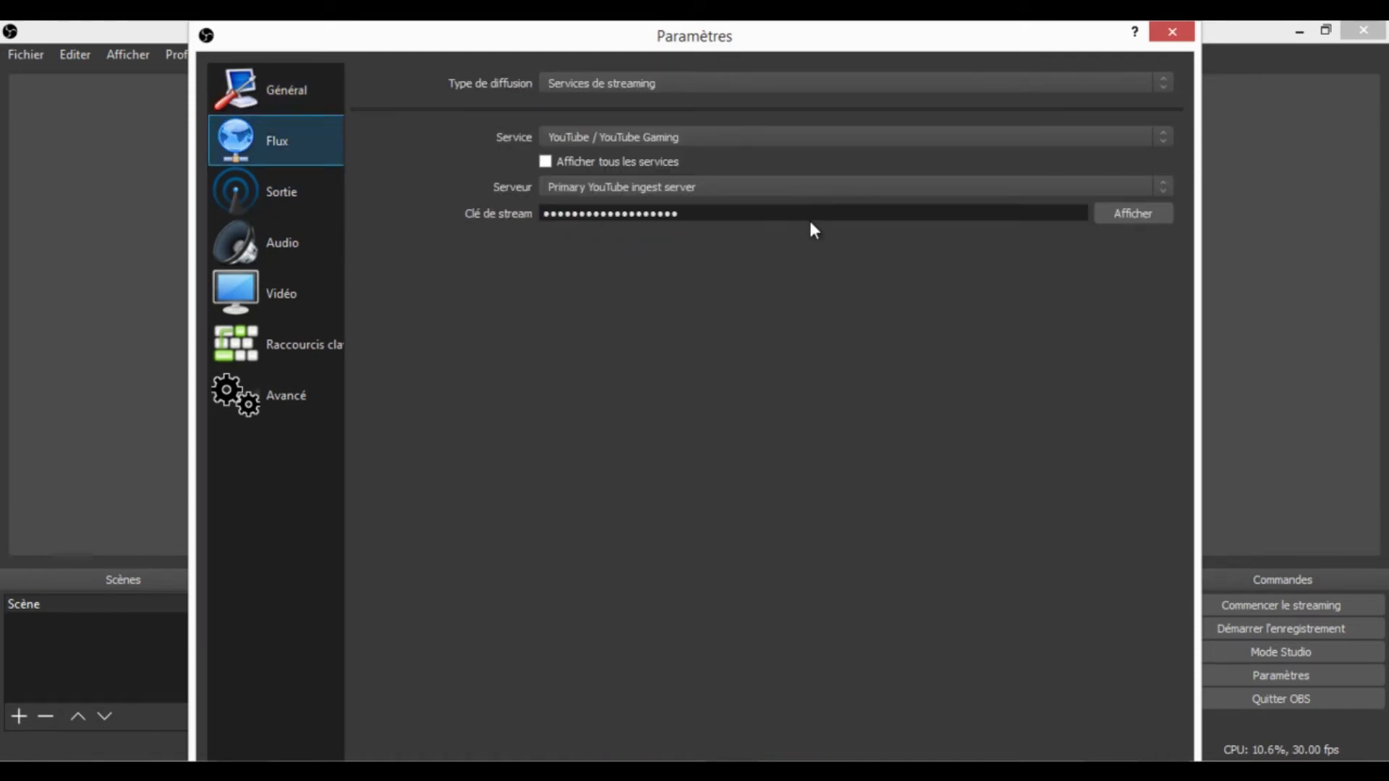
left_click(606, 136)
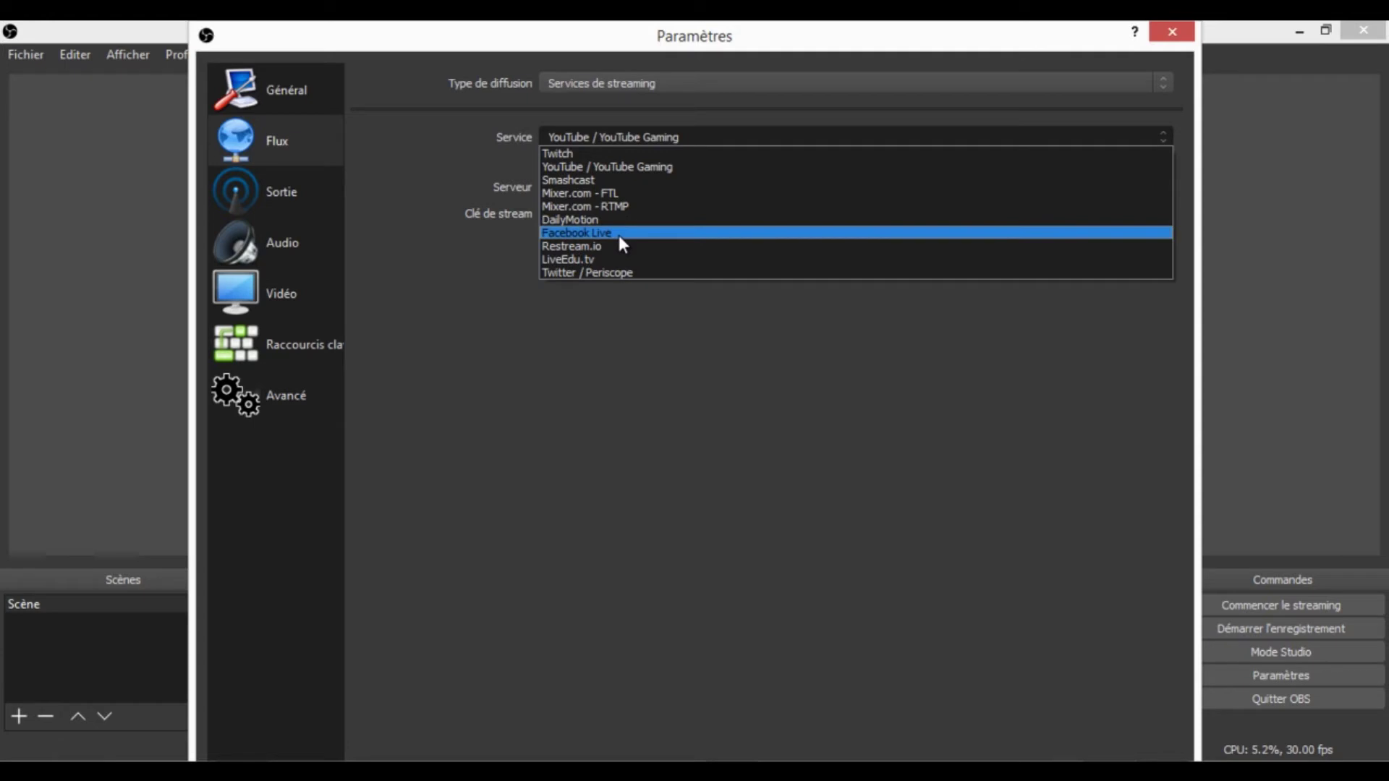
left_click(549, 383)
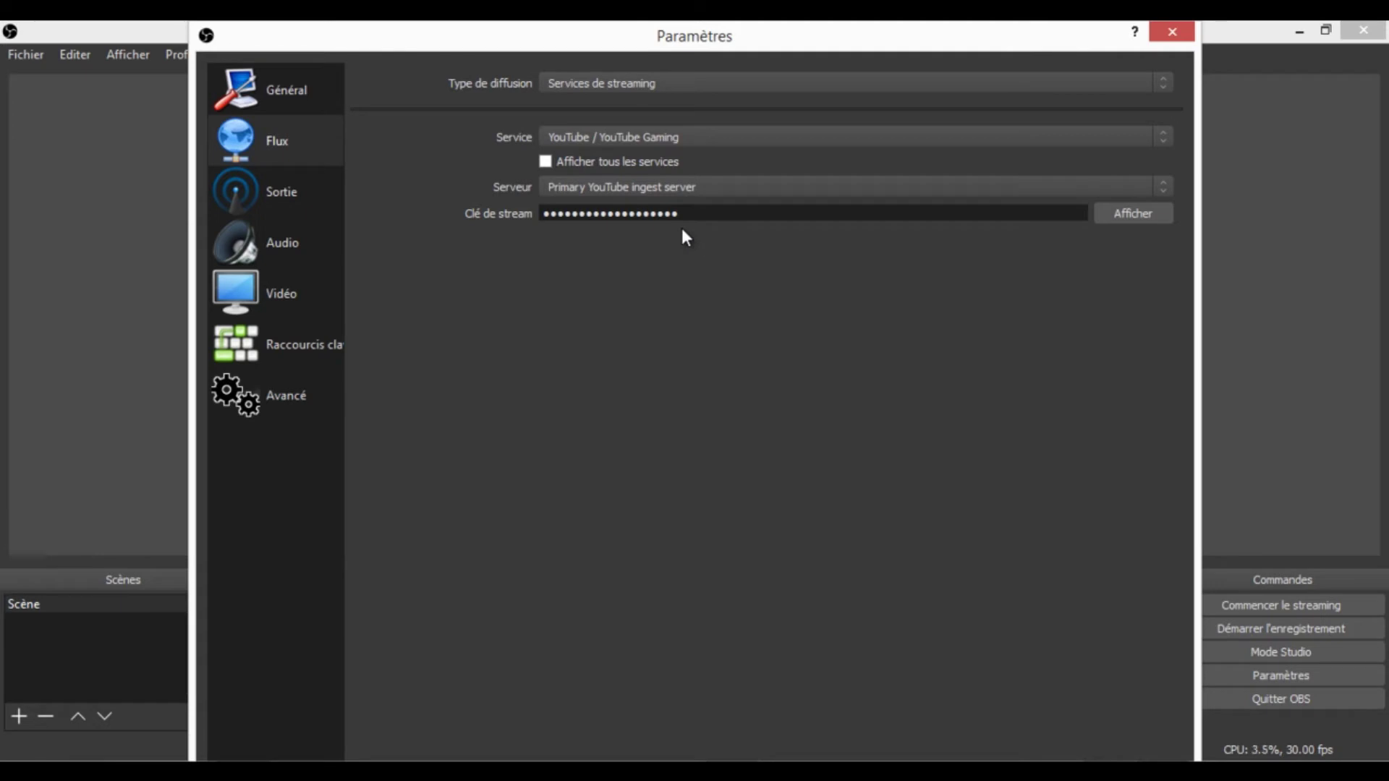
left_click(324, 104)
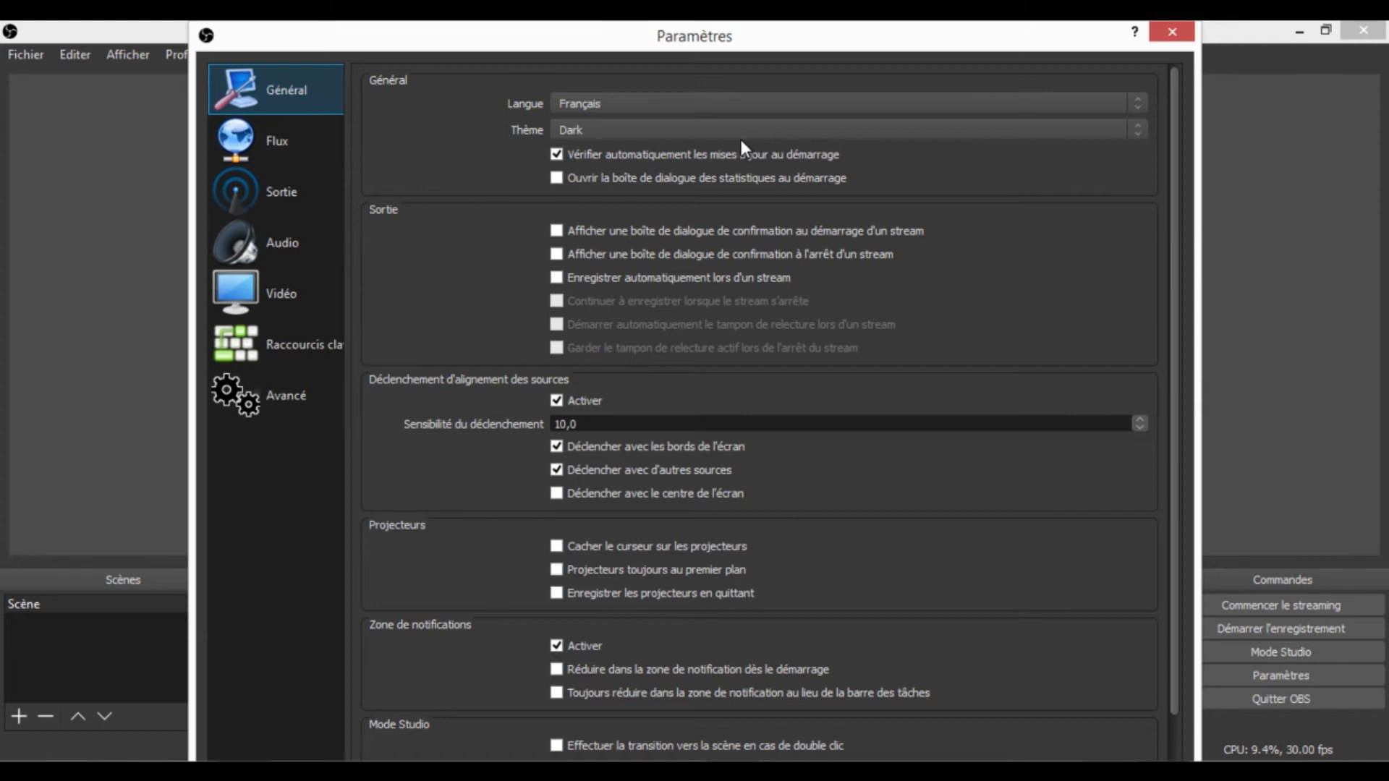
left_click(1168, 35)
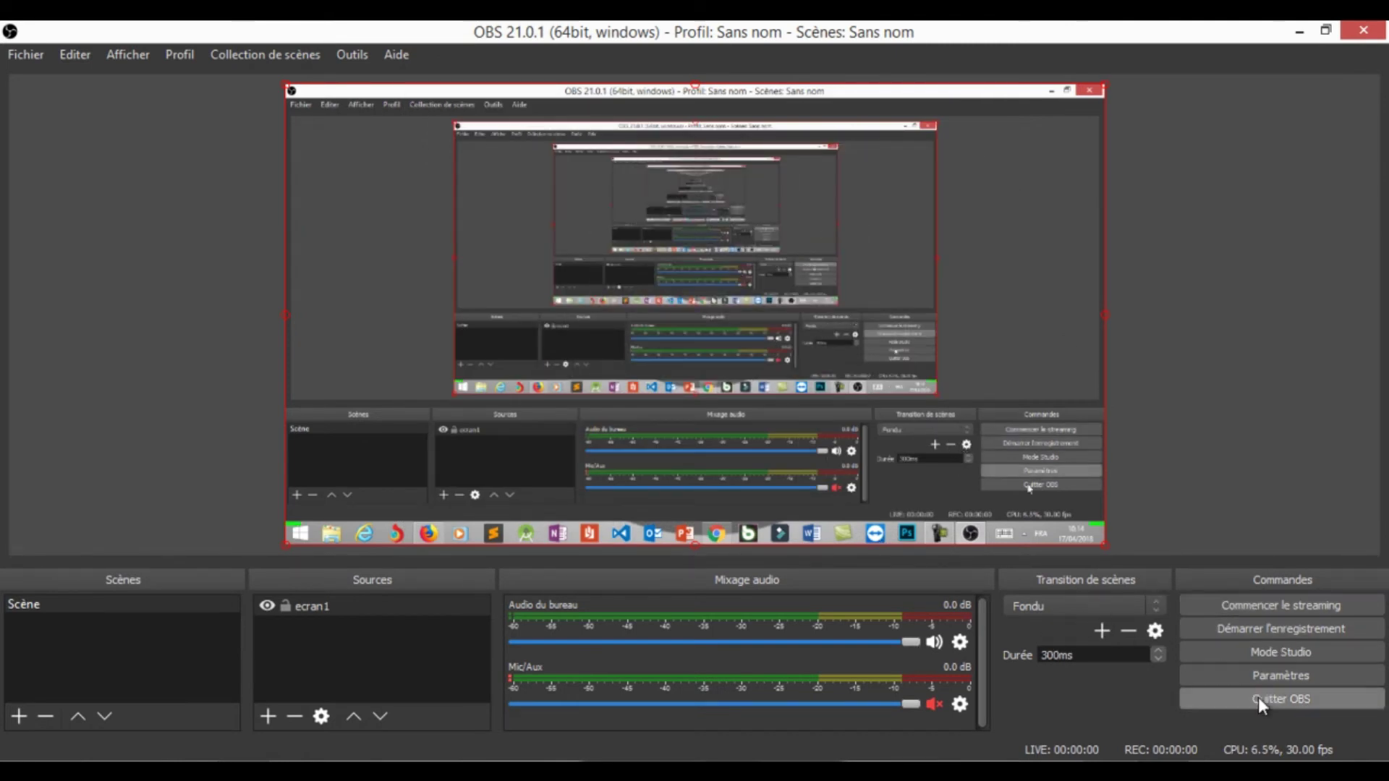
Turn on Mode Studio to view the two previews side by side, and turn it off again
left_click(1292, 651)
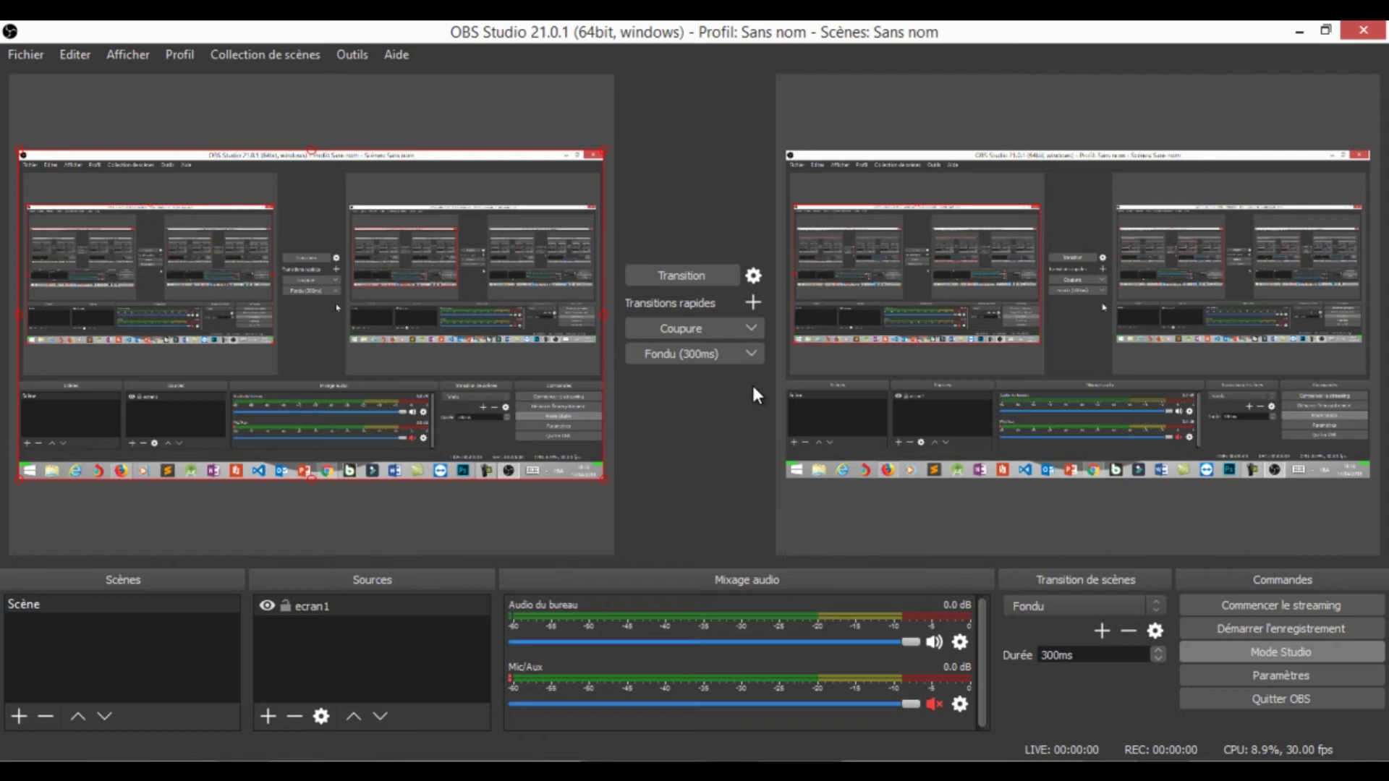
left_click(1252, 651)
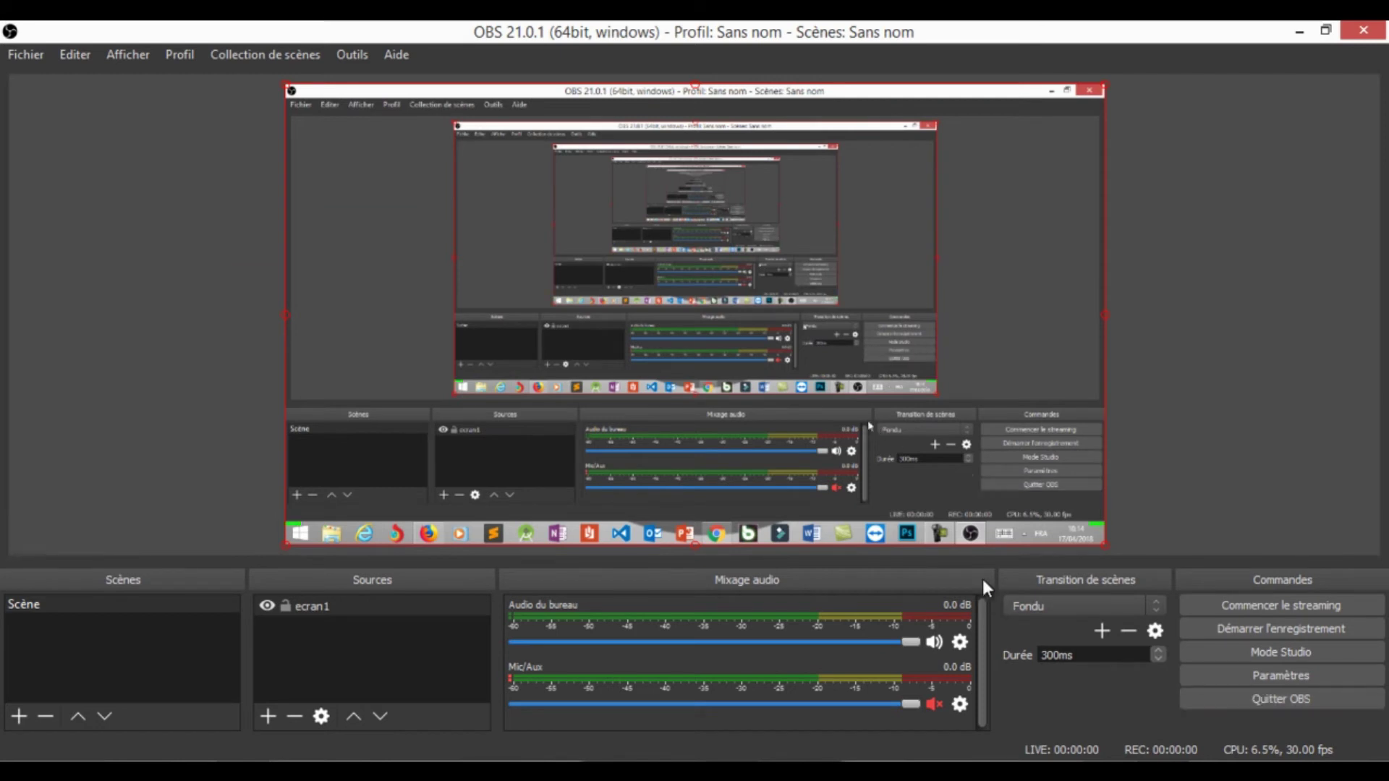
left_click(338, 56)
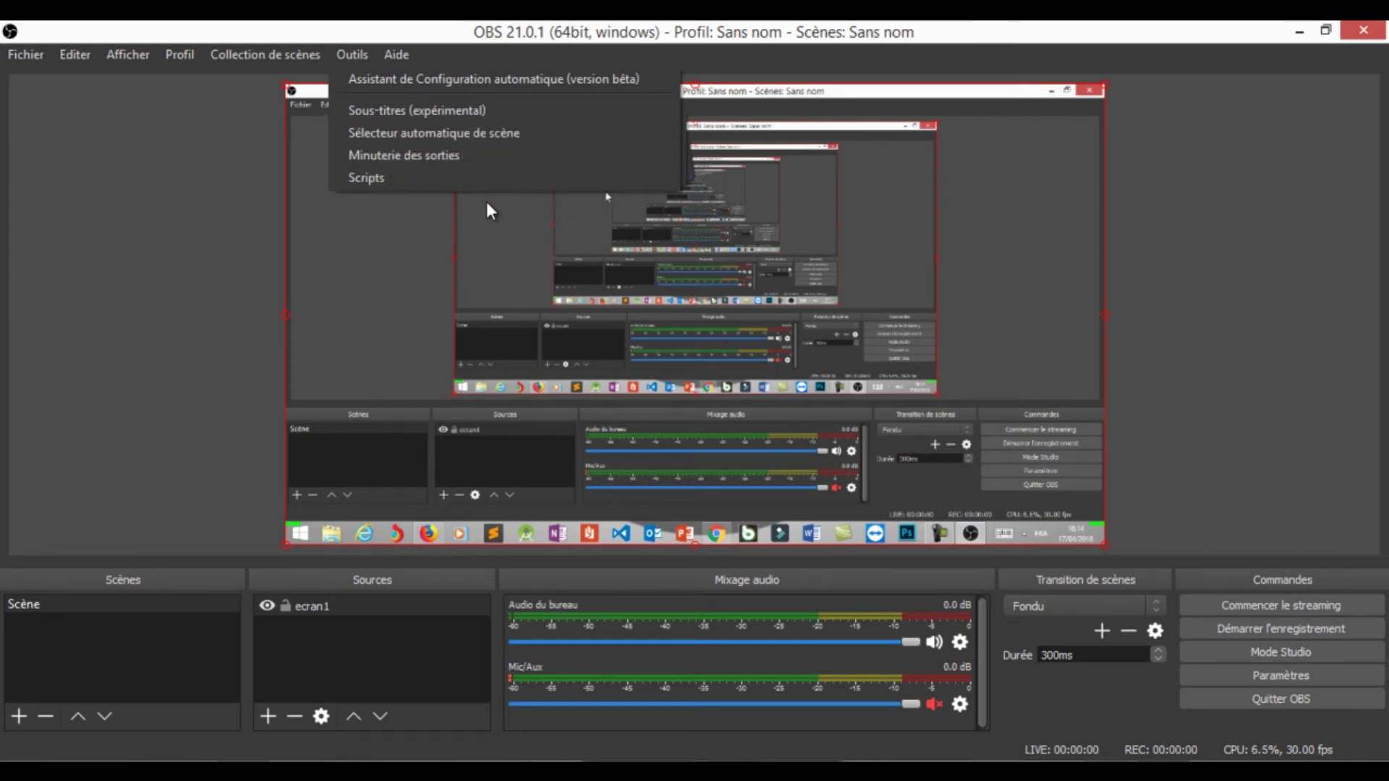
mouse_move(296, 57)
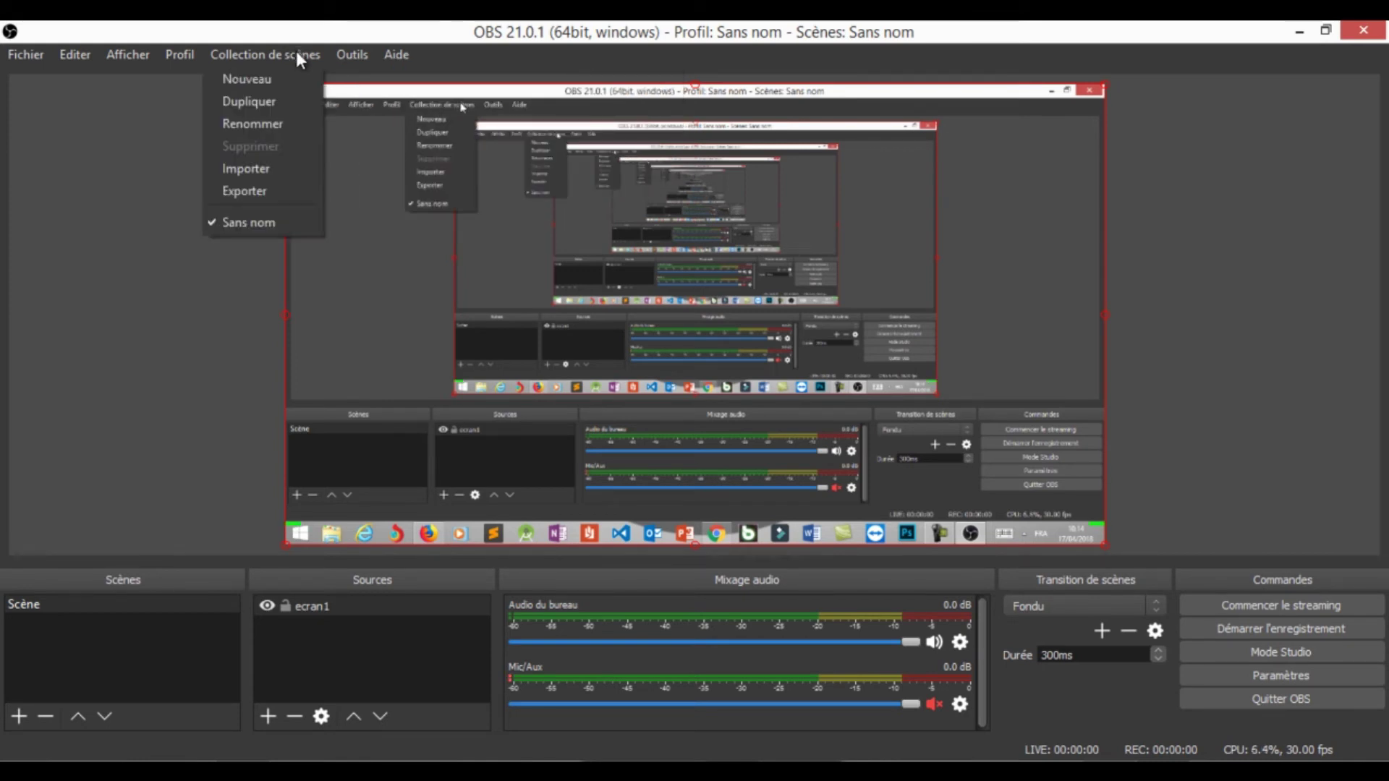
mouse_move(352, 55)
left_click(101, 224)
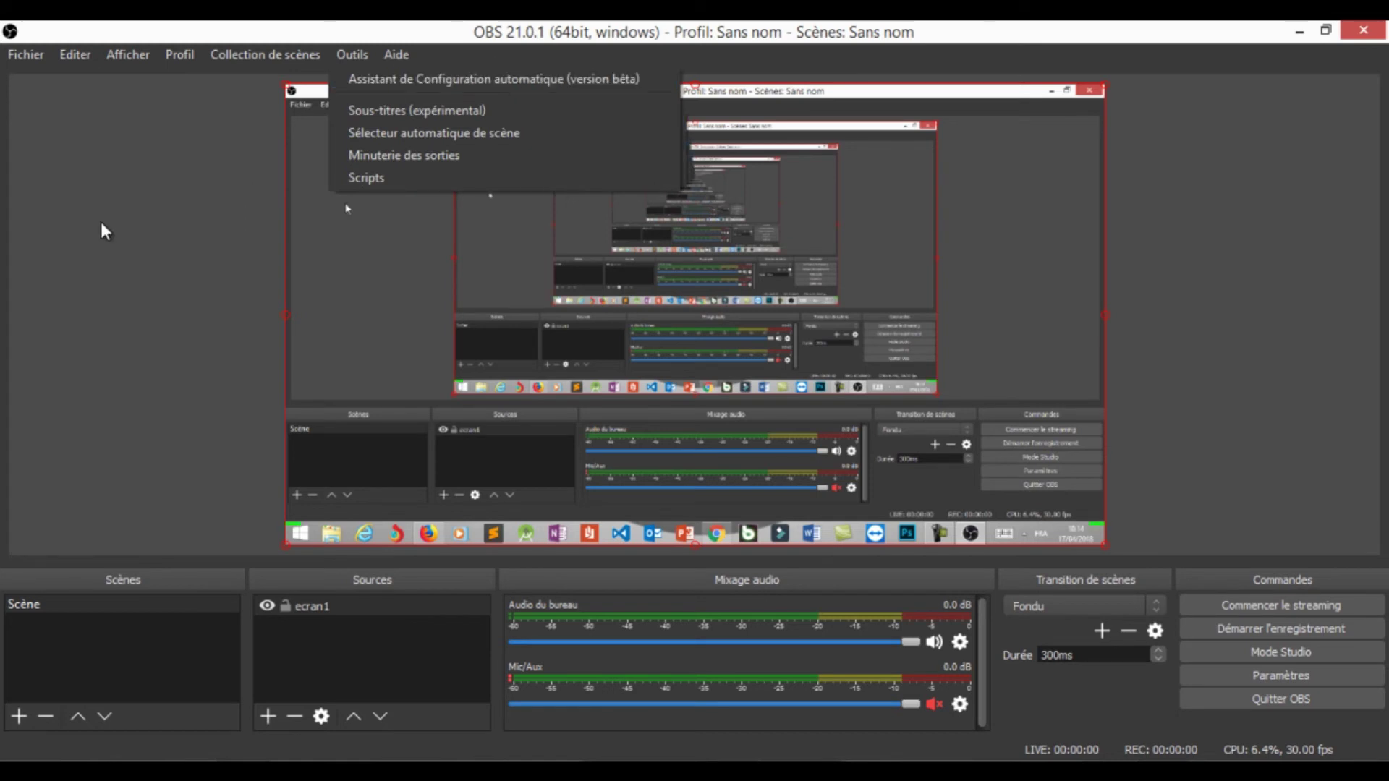